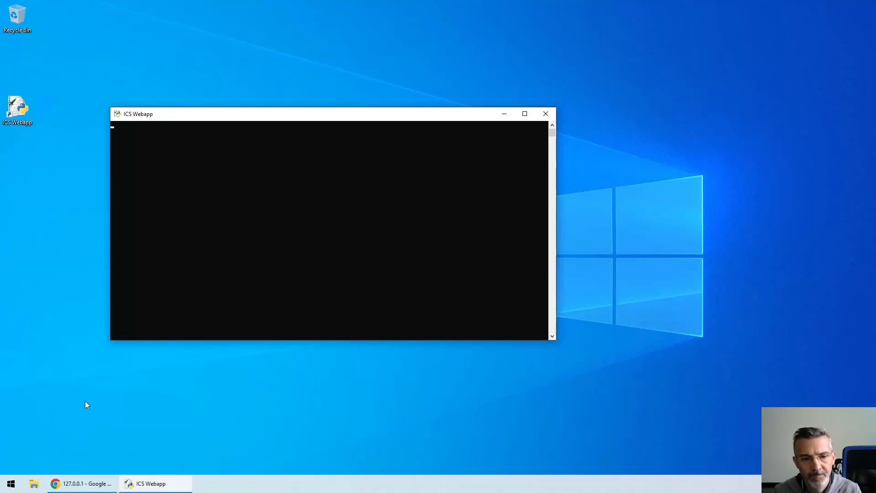
Switch to Chrome and log in to the ICS main app with the prefilled credentials, dismissing the old download notice.
{"action": "mouse_move", "coordinate": [90, 486]}
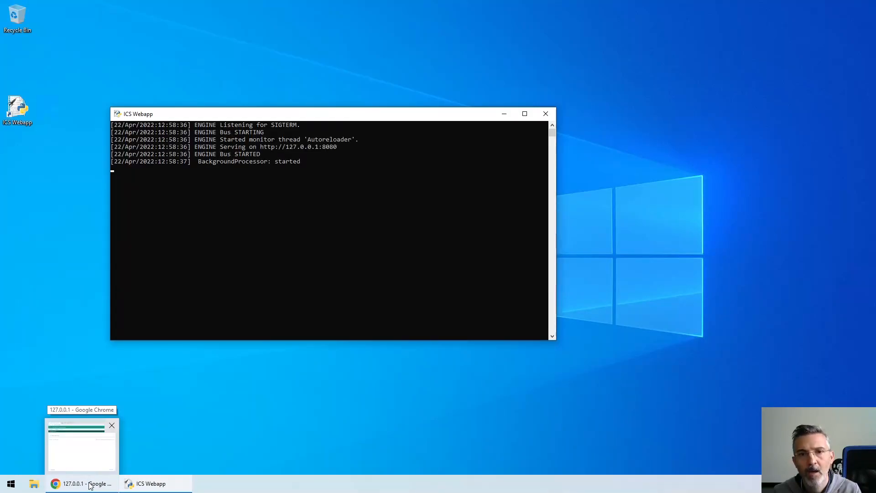
{"action": "left_click", "coordinate": [90, 486]}
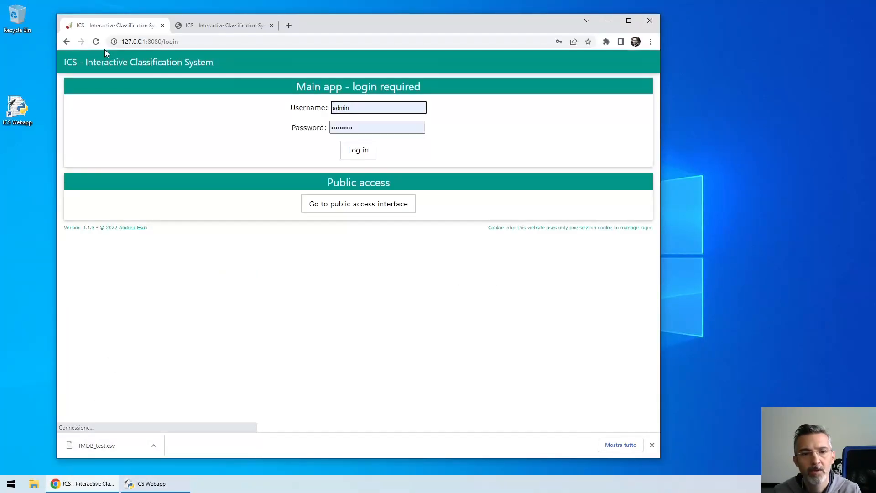
{"action": "left_click", "coordinate": [652, 445]}
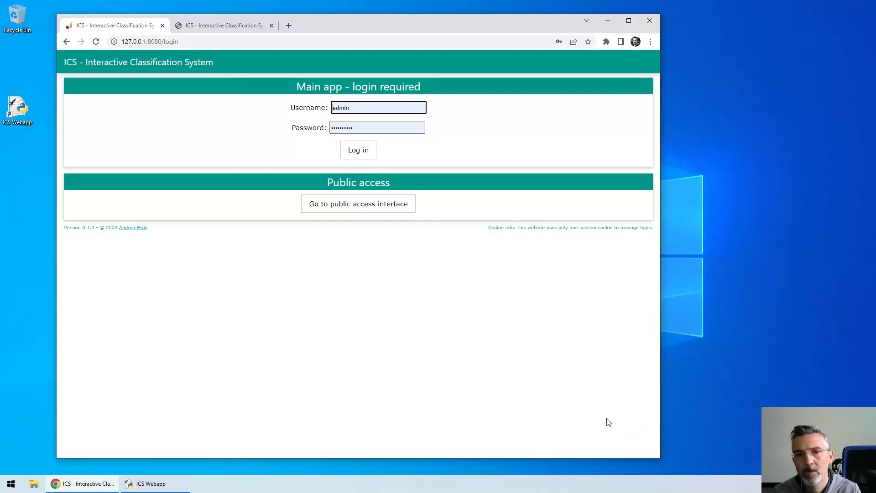
{"action": "left_click", "coordinate": [358, 153]}
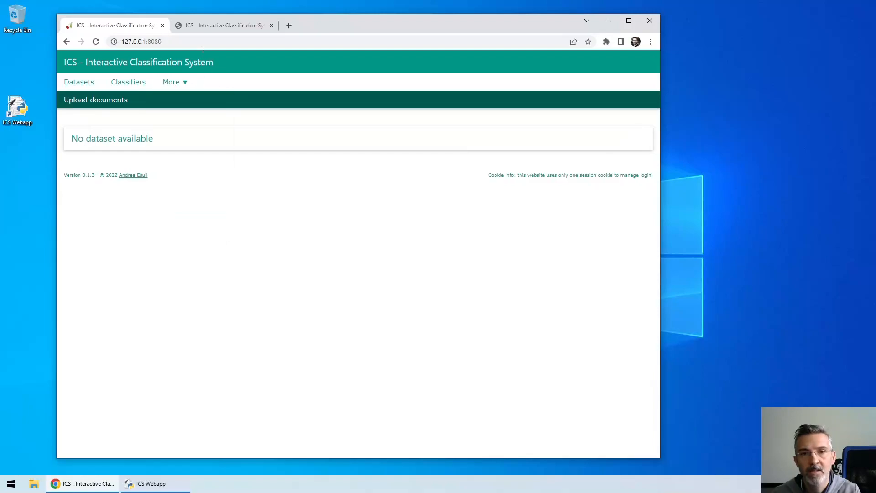
Download the IMDB unlabeled dataset from the ICS demo page and show IMDB_test.csv in its folder.
{"action": "left_click", "coordinate": [198, 26]}
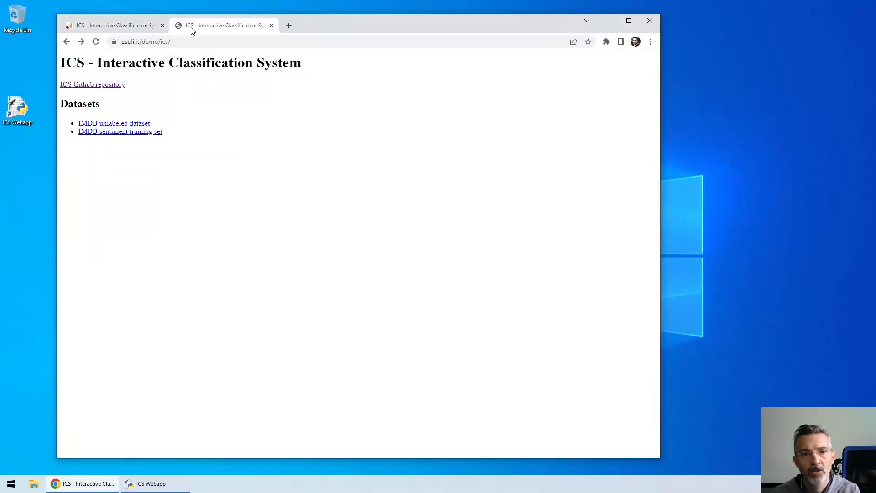
{"action": "left_click", "coordinate": [89, 126]}
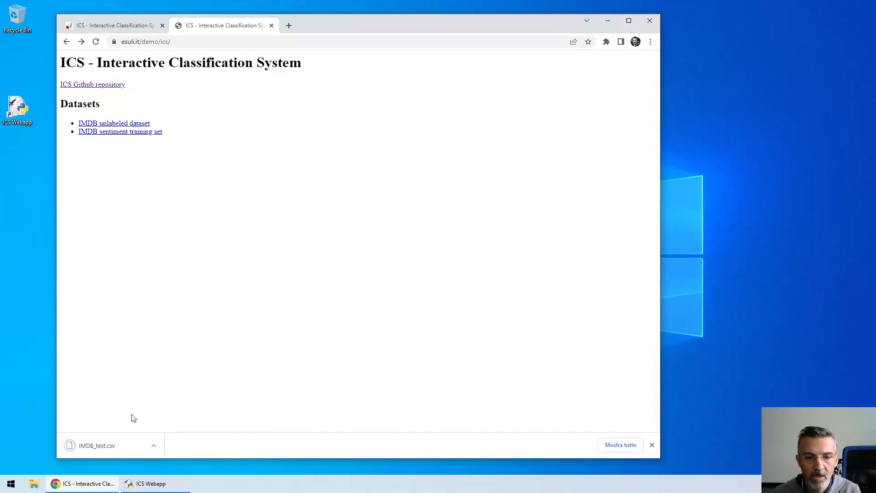
{"action": "left_click", "coordinate": [154, 446]}
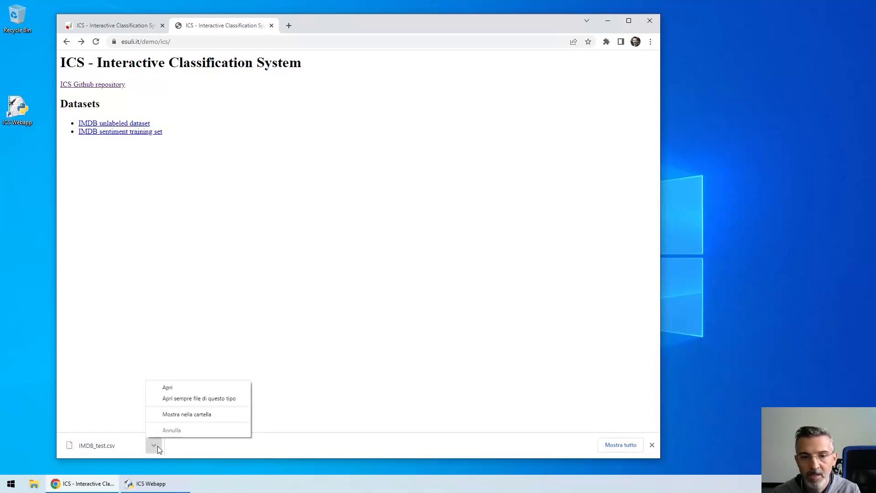
{"action": "left_click", "coordinate": [162, 416]}
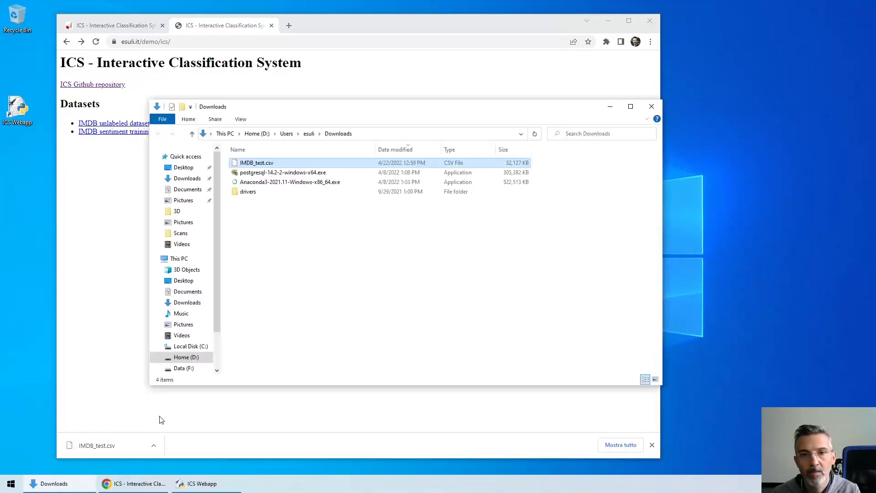
{"action": "left_click", "coordinate": [652, 444]}
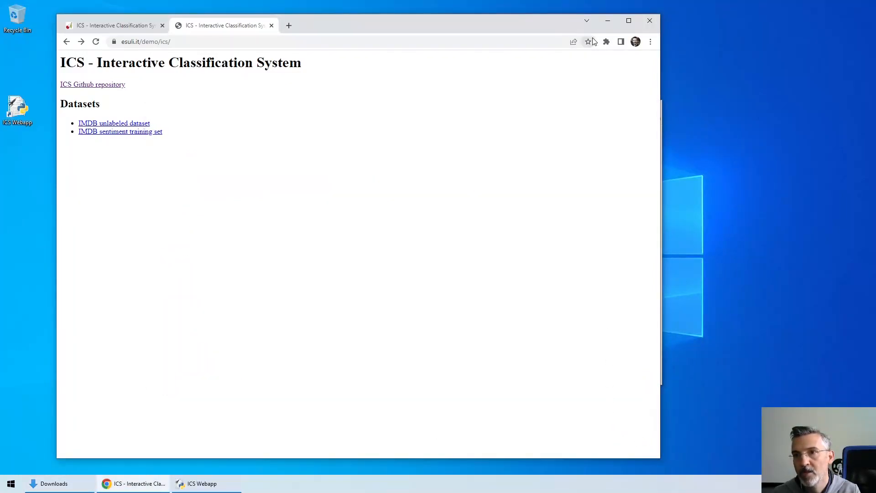
{"action": "left_click", "coordinate": [607, 21]}
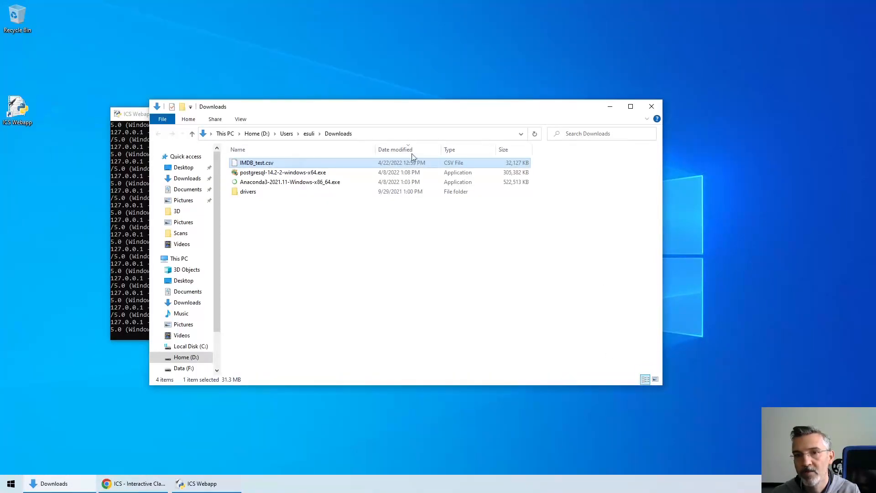
Open IMDB_test.csv in Notepad++ and examine the document identifier that starts the first row.
{"action": "right_click", "coordinate": [246, 163]}
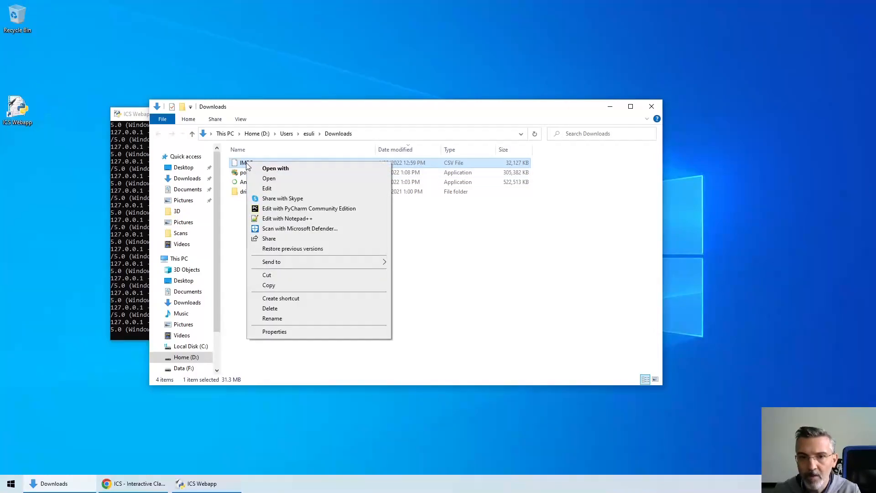
{"action": "left_click", "coordinate": [288, 218]}
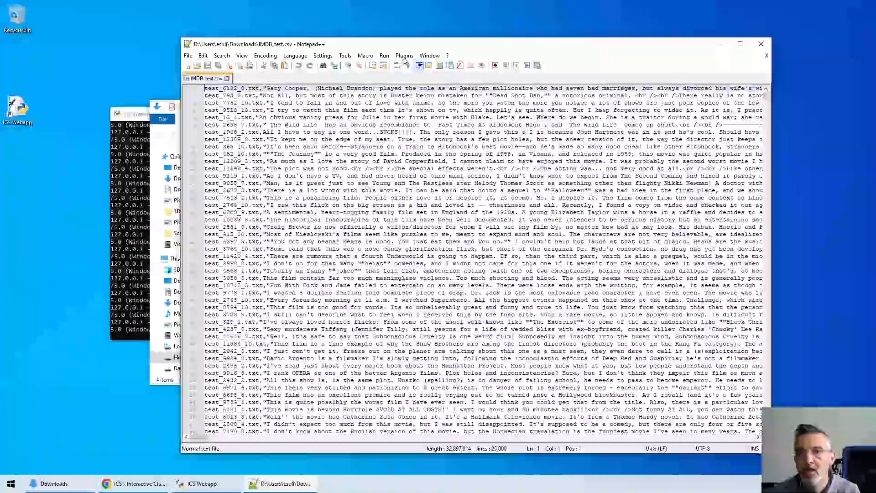
{"action": "left_click_drag", "start_coordinate": [433, 47], "coordinate": [320, 48]}
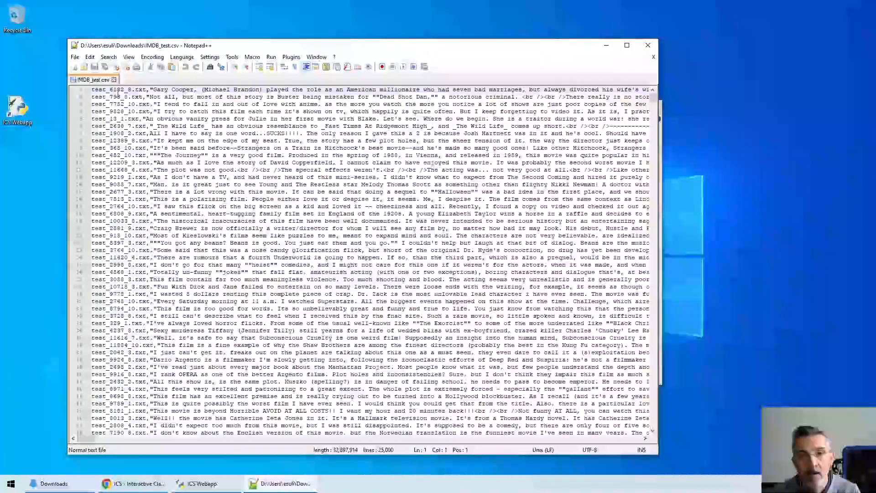
{"action": "key", "text": "shift+Right"}
{"action": "key", "text": "shift+Right"}
{"action": "key", "text": "shift+Right"}
{"action": "key", "text": "shift+Right"}
{"action": "key", "text": "shift+Right"}
{"action": "key", "text": "shift+Right"}
{"action": "key", "text": "shift+Right"}
{"action": "key", "text": "shift+Right"}
{"action": "key", "text": "shift+Right"}
{"action": "key", "text": "shift+Right"}
{"action": "key", "text": "shift+Right"}
{"action": "key", "text": "shift+Right"}
{"action": "key", "text": "shift+Right"}
{"action": "key", "text": "shift+Right"}
{"action": "key", "text": "shift+Right"}
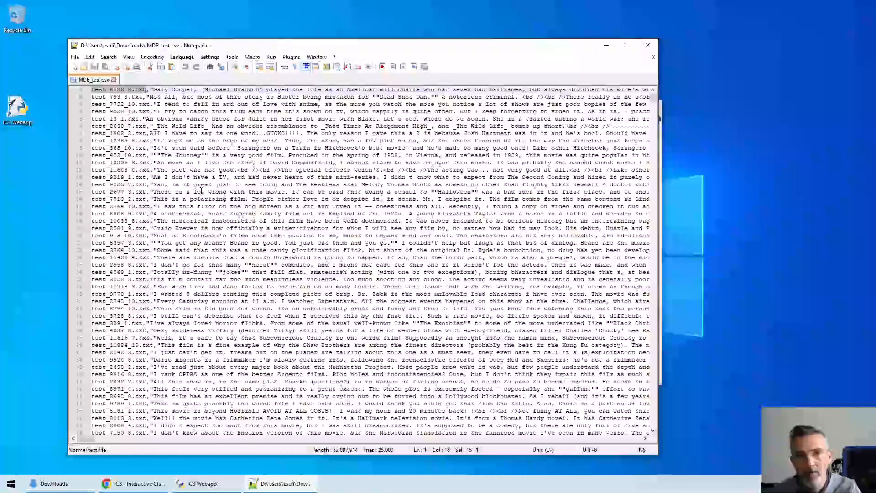
{"action": "key", "text": "Right"}
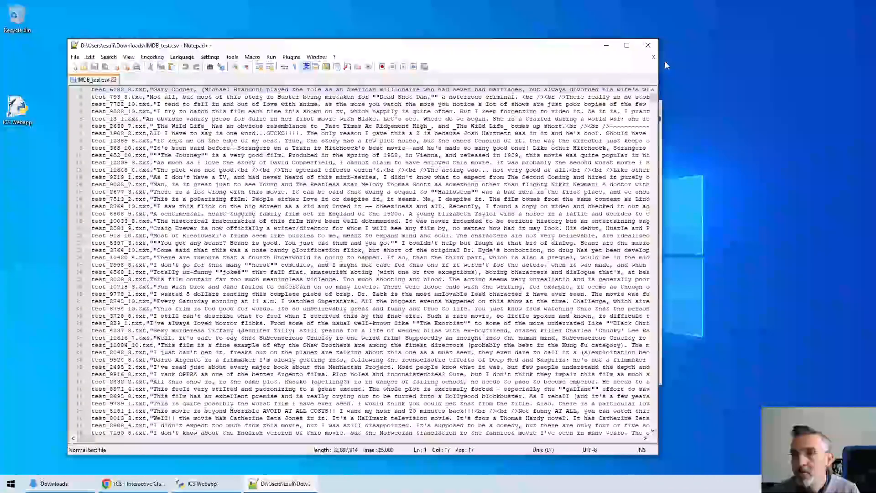
Close the CSV file and Notepad++, and return to the ICS web app in a maximized Chrome window.
{"action": "left_click", "coordinate": [654, 57]}
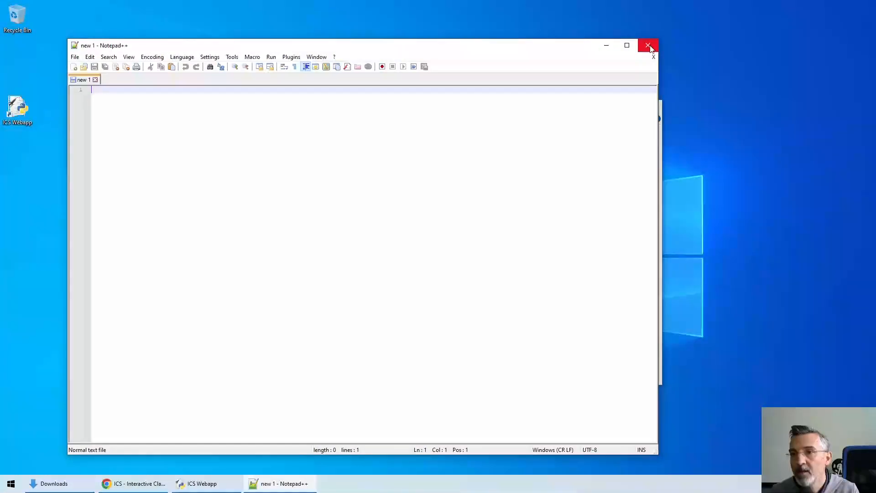
{"action": "left_click", "coordinate": [649, 46]}
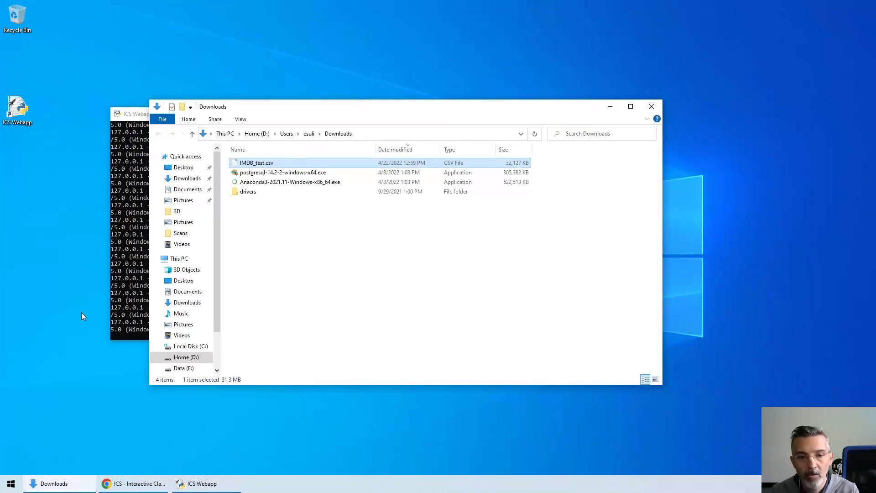
{"action": "left_click", "coordinate": [132, 484]}
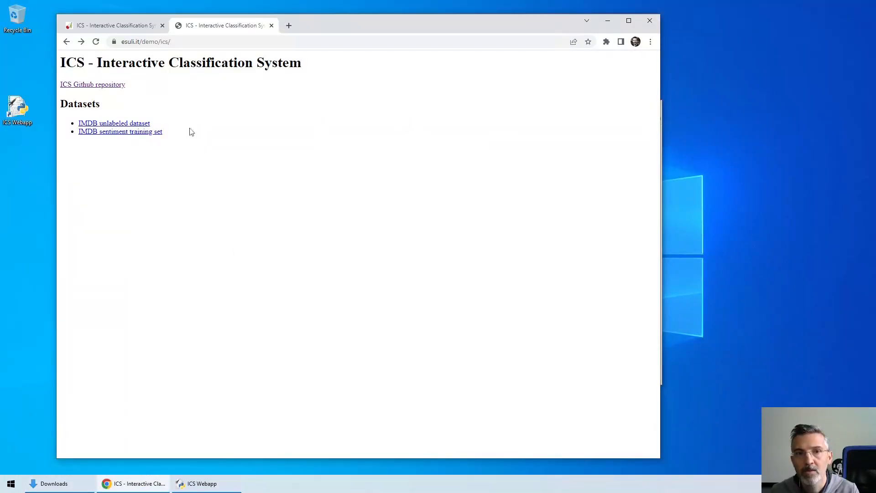
{"action": "left_click", "coordinate": [125, 28]}
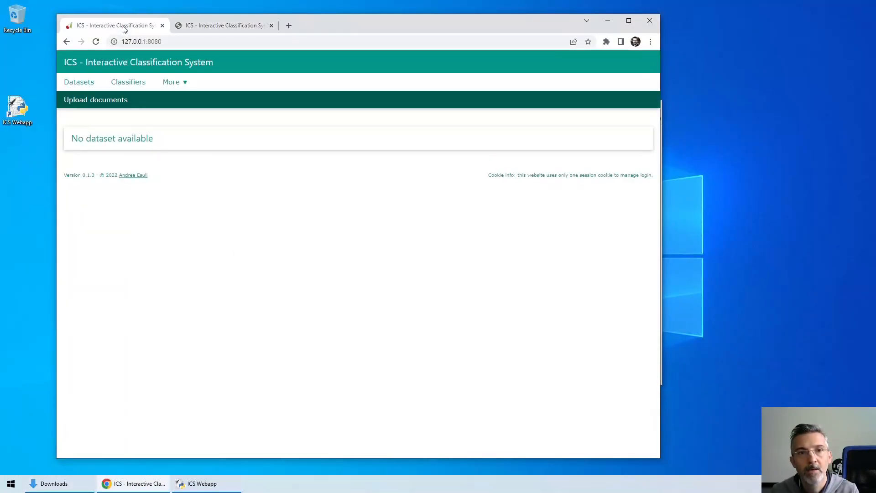
{"action": "left_click", "coordinate": [627, 20]}
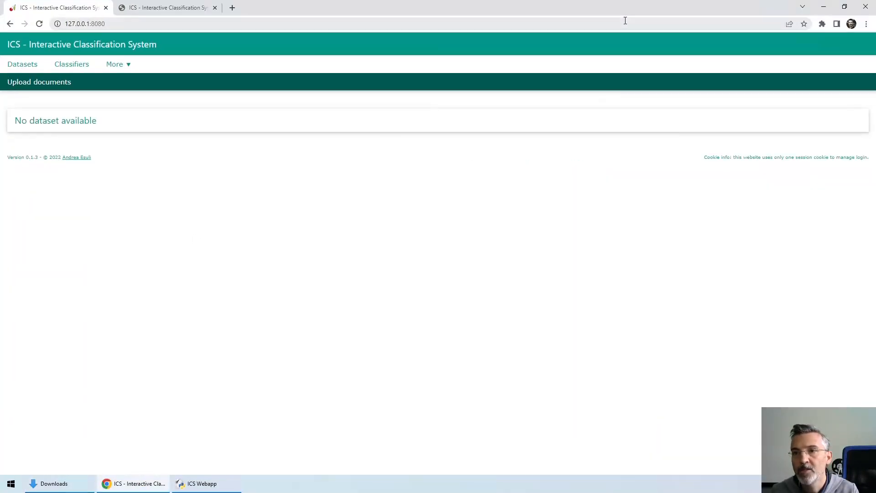
Start a document upload and set its target to a new dataset named IMDB.
{"action": "left_click", "coordinate": [47, 82]}
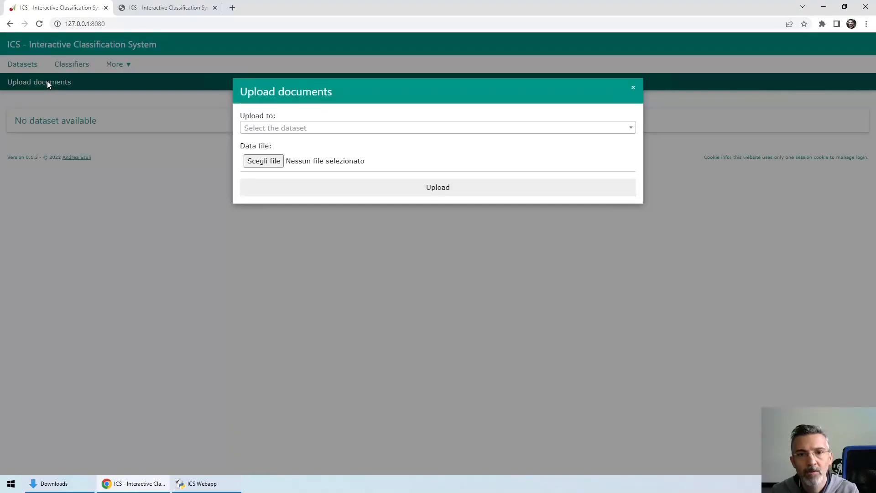
{"action": "left_click", "coordinate": [259, 131]}
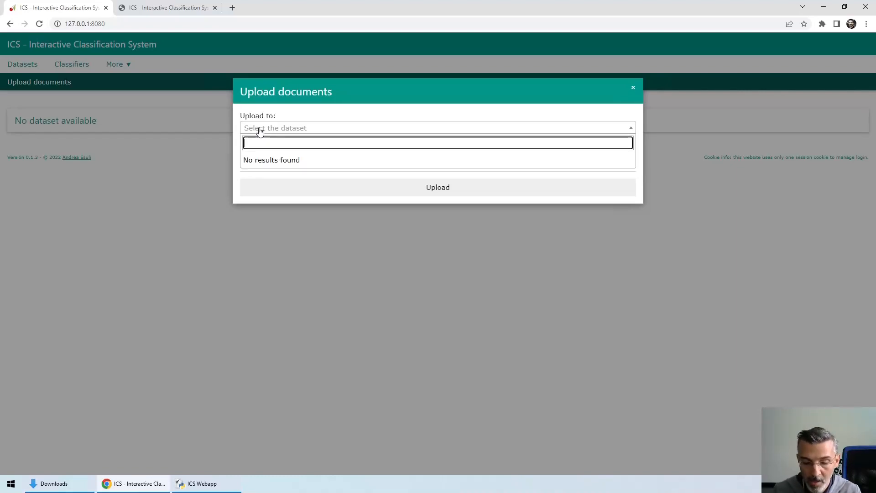
{"action": "type", "text": "IM"}
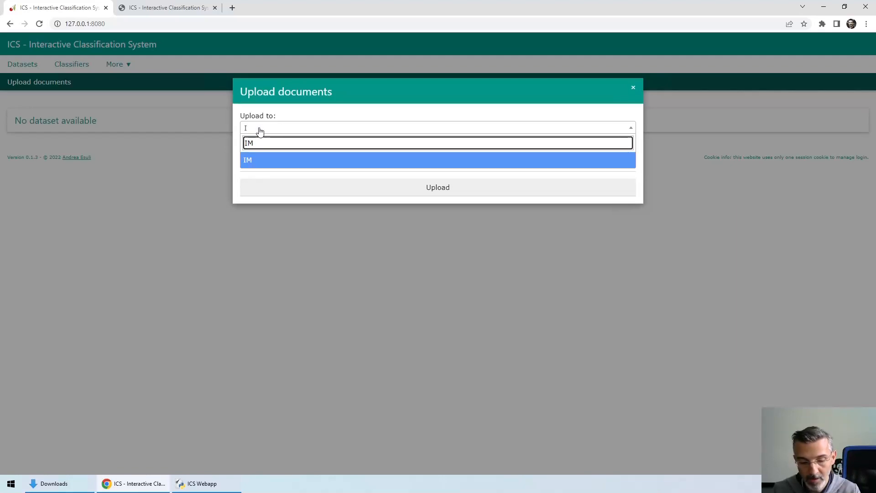
{"action": "type", "text": "DB"}
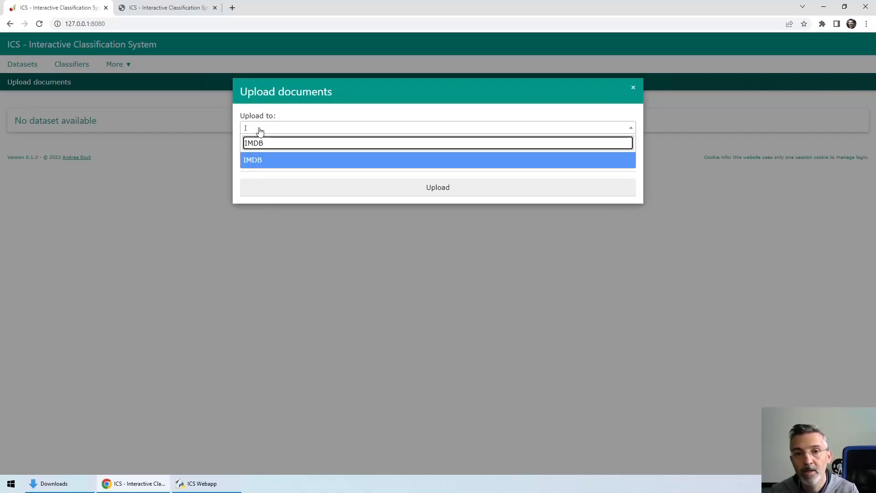
{"action": "key", "text": "Return"}
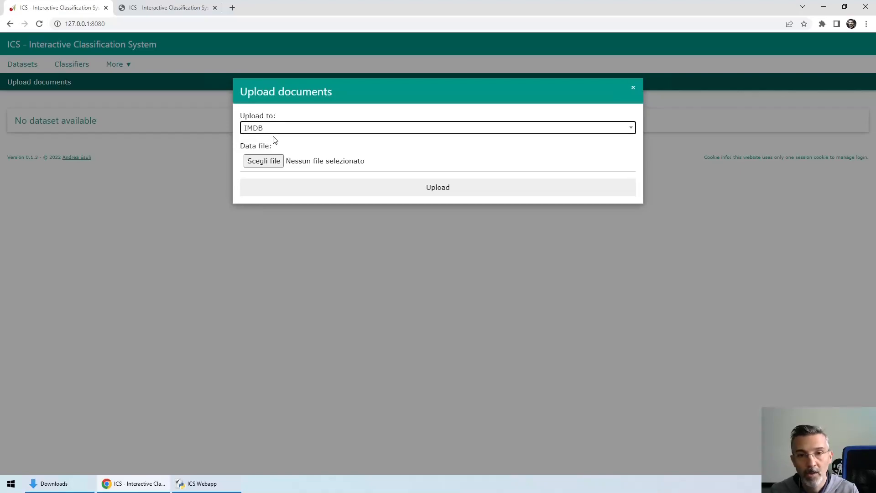
Choose IMDB_test.csv as the data file and upload it to the IMDB dataset.
{"action": "left_click", "coordinate": [262, 164]}
{"action": "left_click", "coordinate": [112, 80]}
{"action": "left_click", "coordinate": [469, 313]}
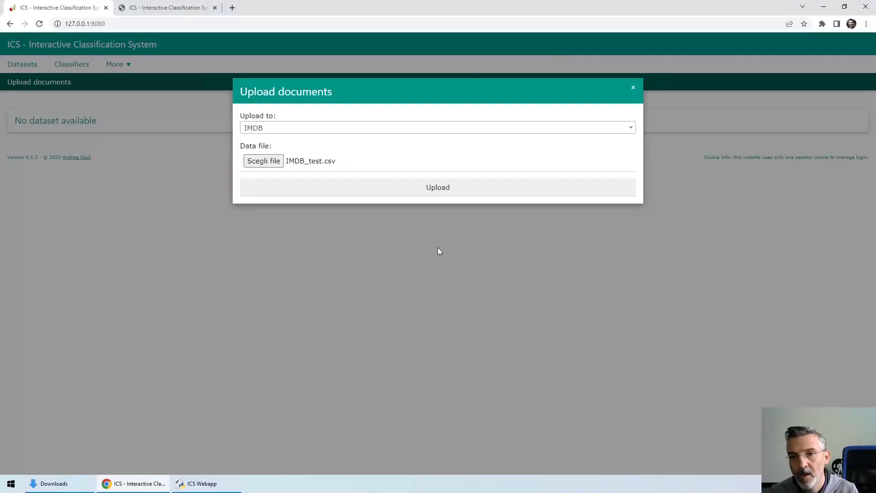
{"action": "left_click", "coordinate": [391, 189]}
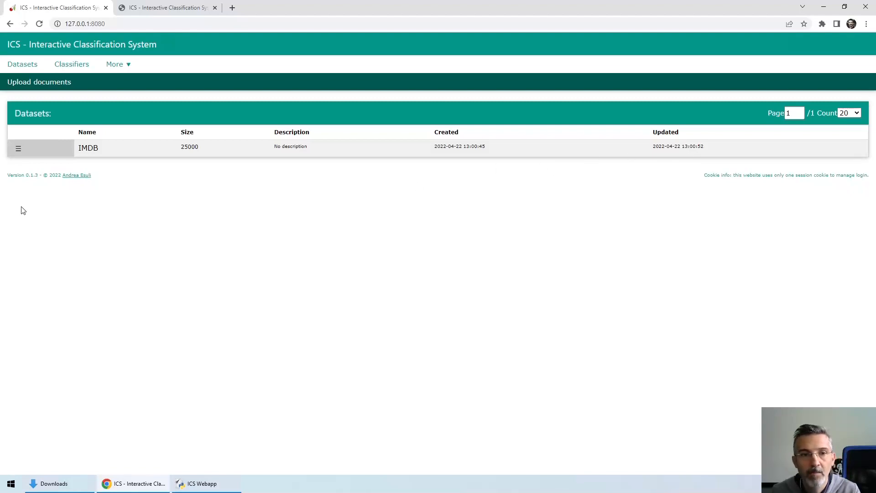
Rename the IMDB dataset as IMDB_English.
{"action": "mouse_move", "coordinate": [19, 151]}
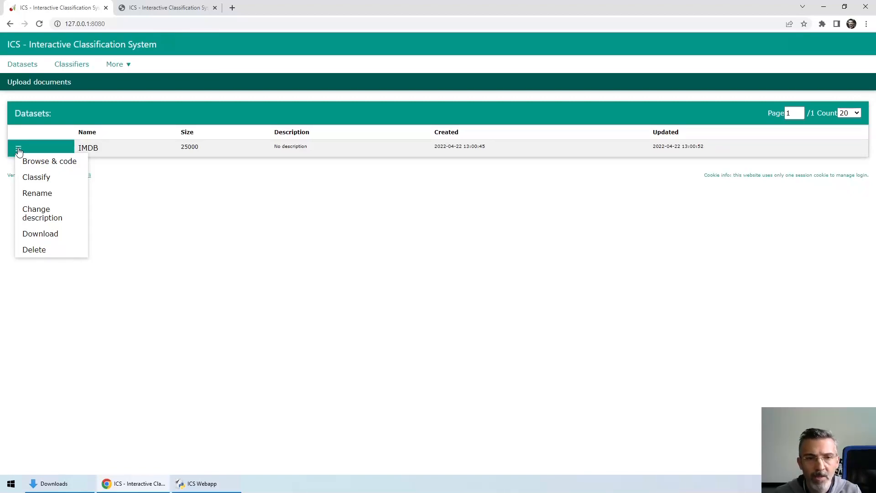
{"action": "left_click", "coordinate": [38, 194]}
{"action": "left_click", "coordinate": [245, 168]}
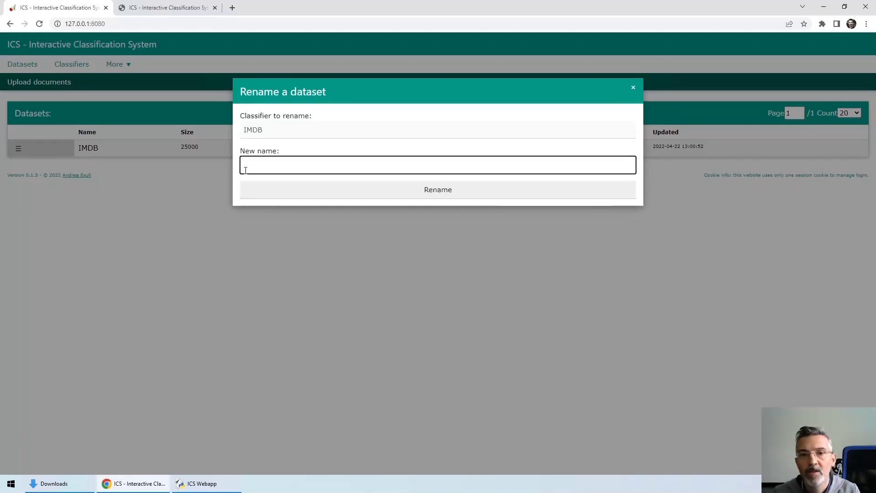
{"action": "type", "text": "IM"}
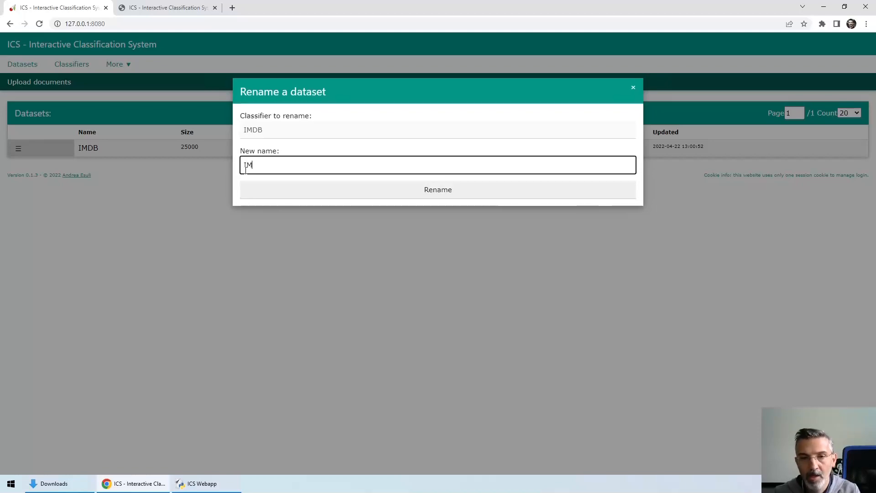
{"action": "type", "text": "DB)"}
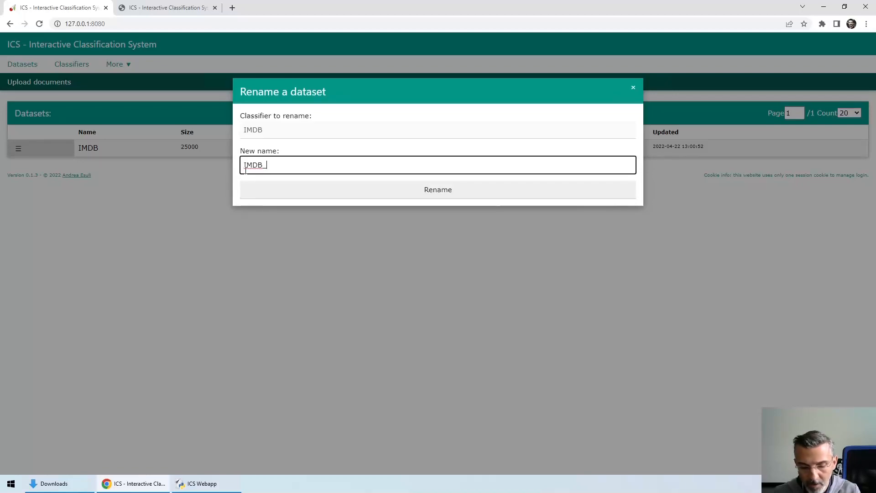
{"action": "type", "text": "glish"}
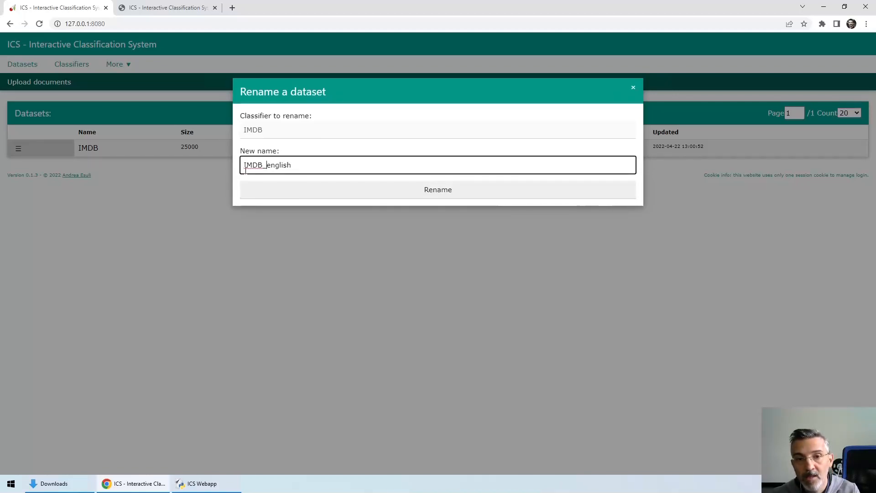
{"action": "key", "text": "BackSpace"}
{"action": "type", "text": "E"}
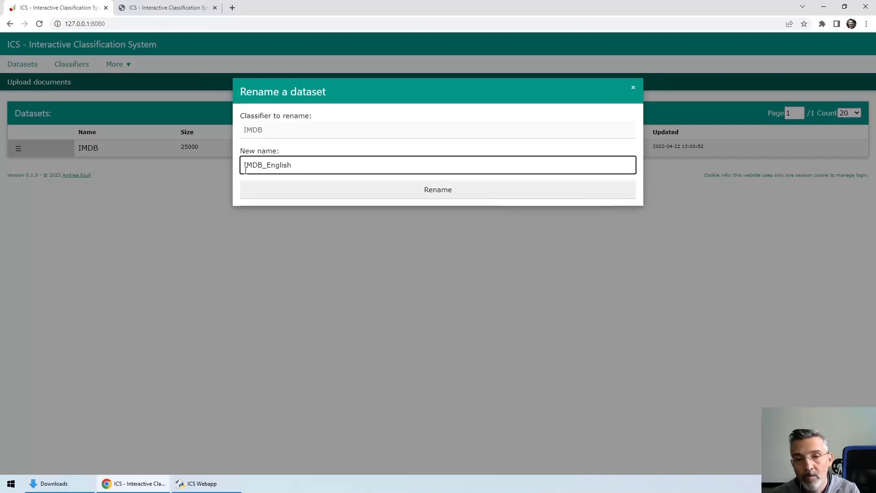
{"action": "left_click", "coordinate": [423, 191]}
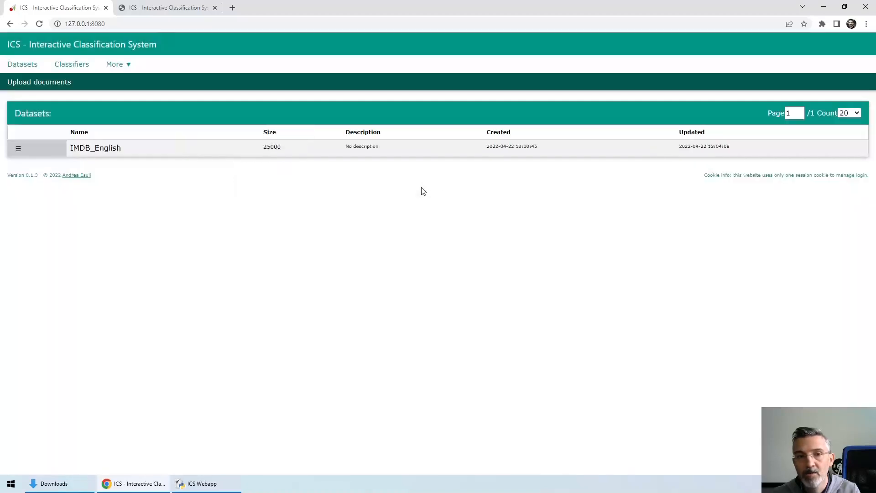
Change the description of the IMDB_English dataset to "Movie Reviews in English".
{"action": "left_click", "coordinate": [17, 147]}
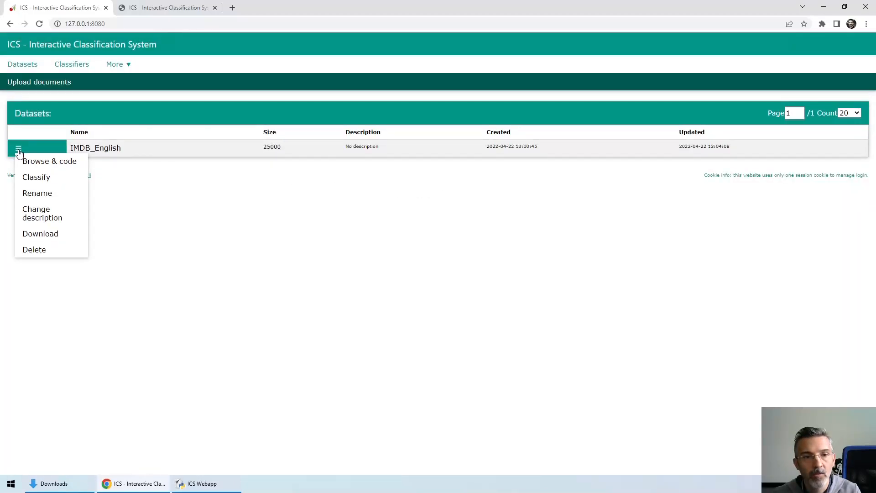
{"action": "left_click", "coordinate": [34, 213]}
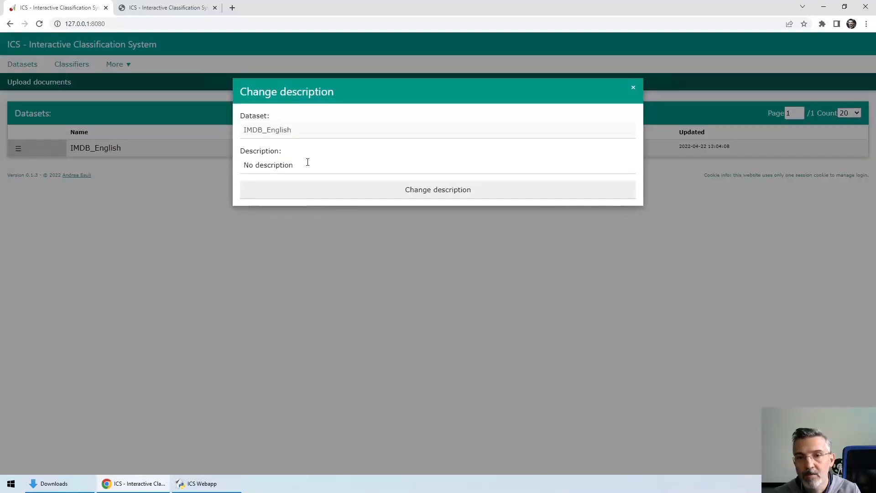
{"action": "left_click_drag", "start_coordinate": [307, 164], "coordinate": [260, 165]}
{"action": "key", "text": "ctrl+a"}
{"action": "type", "text": "M"}
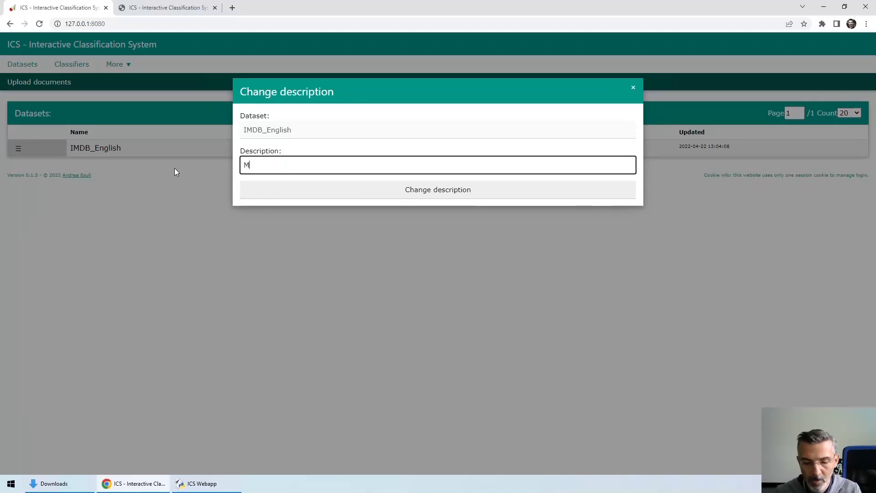
{"action": "type", "text": "ovie Revio"}
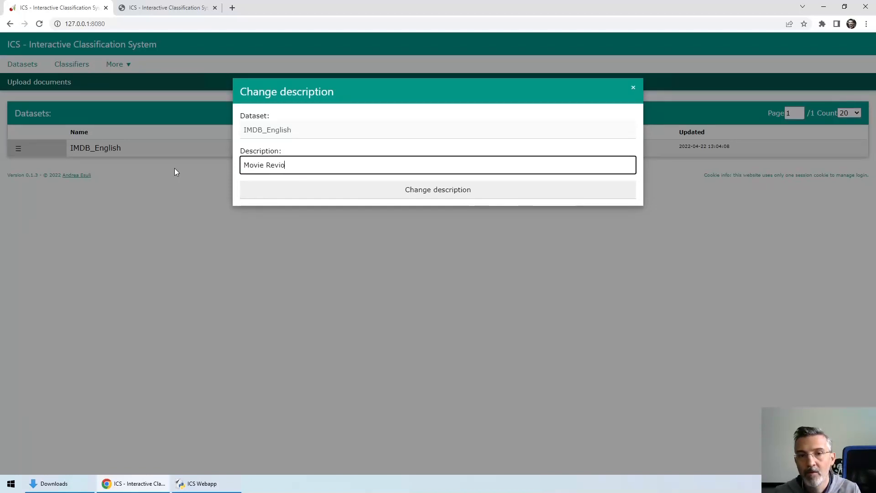
{"action": "key", "text": "BackSpace"}
{"action": "type", "text": "ews"}
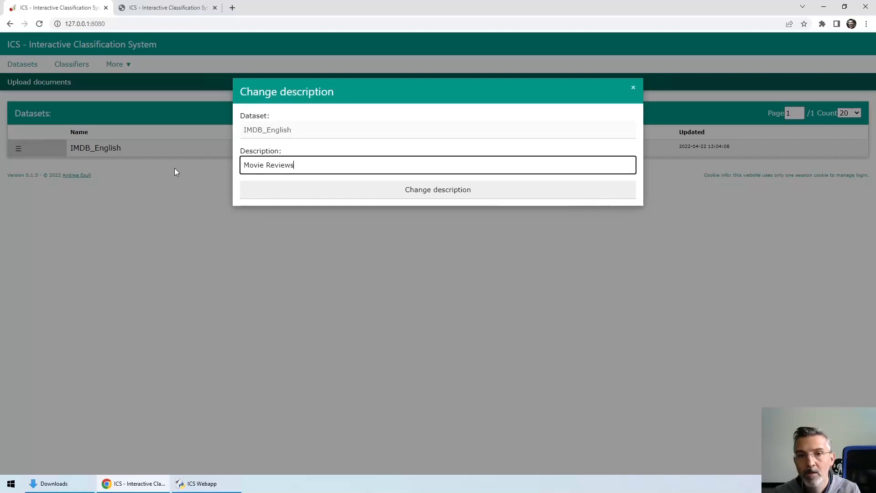
{"action": "type", "text": " in Englui"}
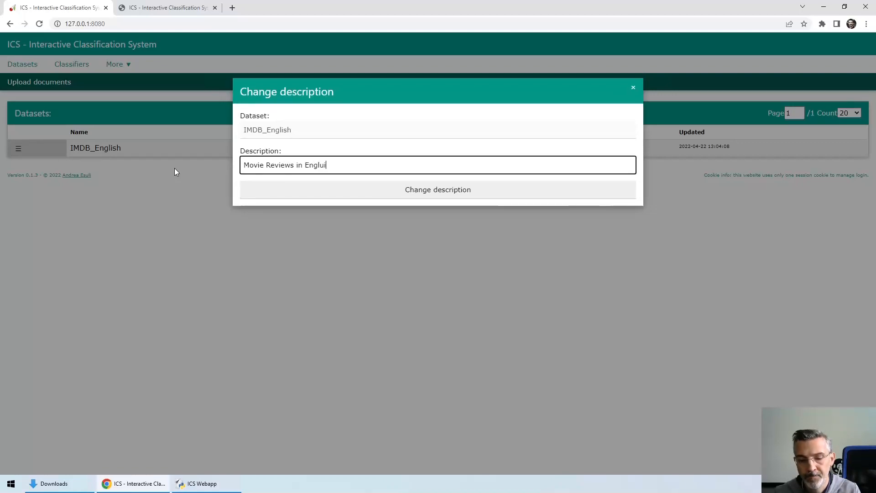
{"action": "key", "text": "BackSpace"}
{"action": "key", "text": "BackSpace"}
{"action": "type", "text": "ish"}
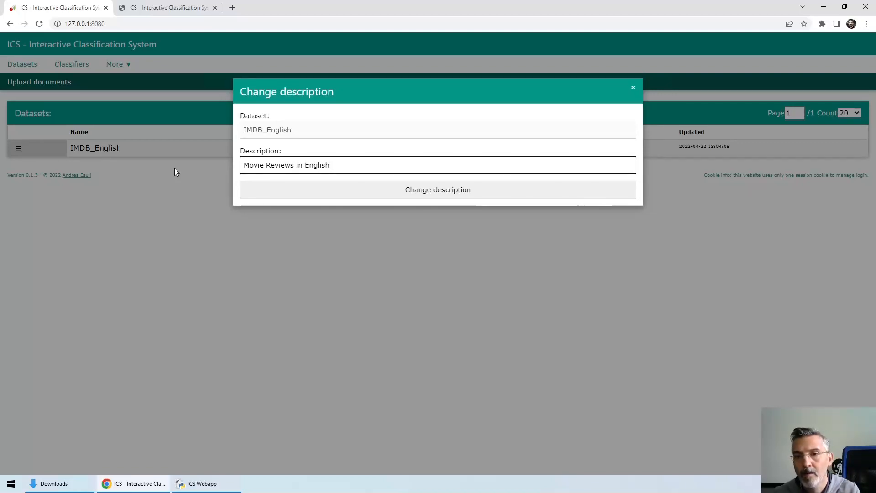
{"action": "left_click", "coordinate": [296, 186]}
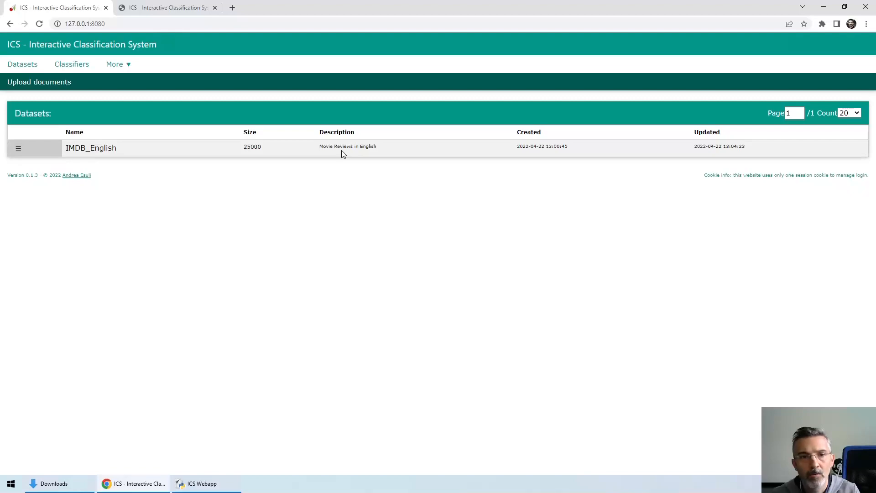
Download the IMDB_English dataset as a CSV file and show the file in its Downloads folder.
{"action": "left_click", "coordinate": [21, 153]}
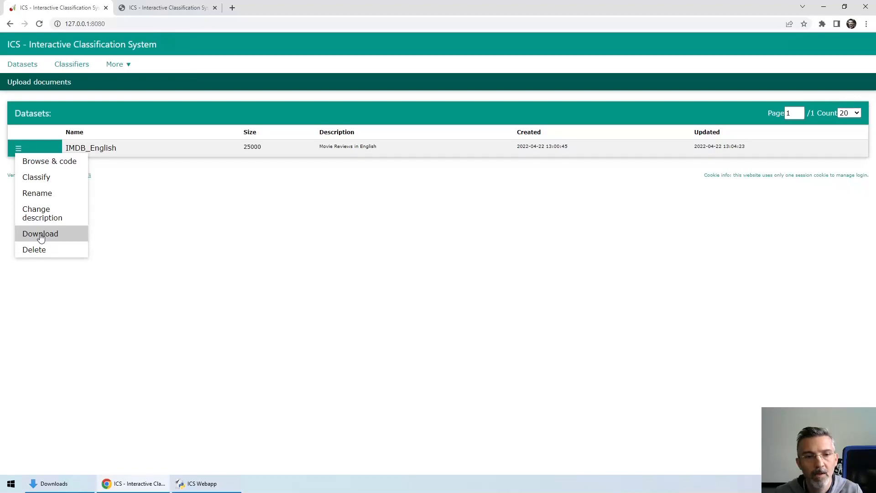
{"action": "left_click", "coordinate": [40, 238]}
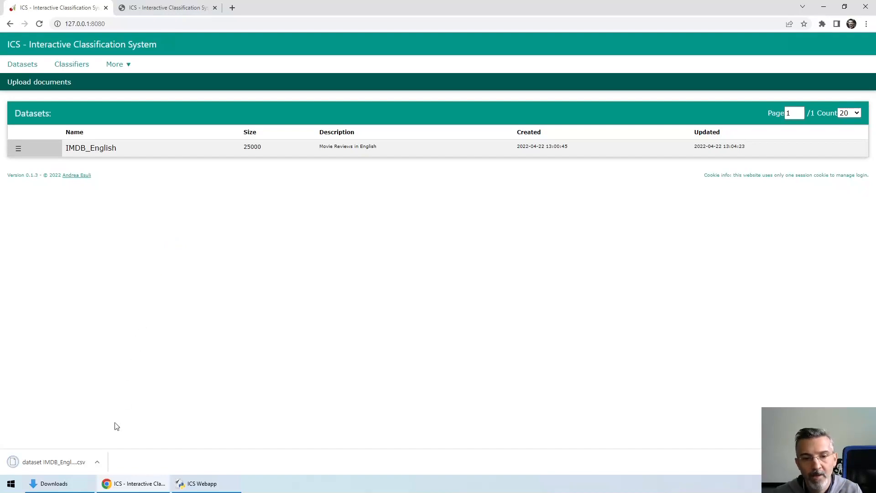
{"action": "left_click", "coordinate": [99, 463]}
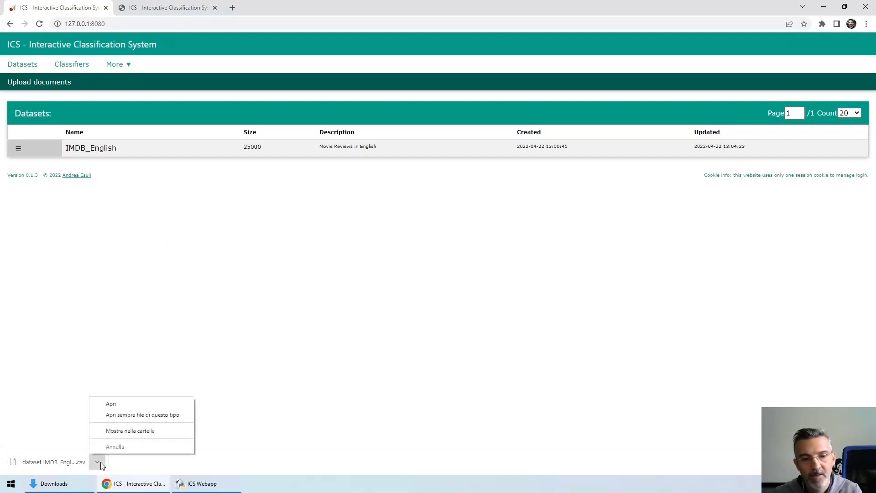
{"action": "left_click", "coordinate": [105, 431]}
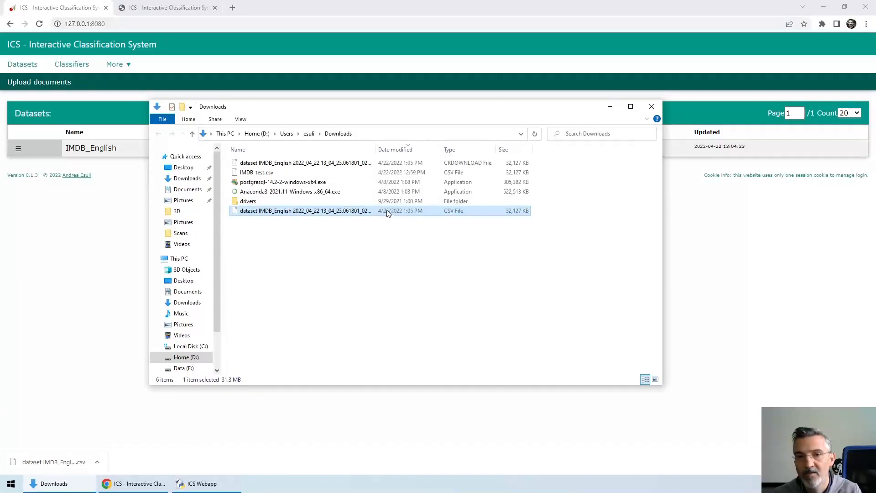
Open the downloaded IMDB_English CSV file in Notepad++, look through its review rows, and close the file.
{"action": "right_click", "coordinate": [313, 214]}
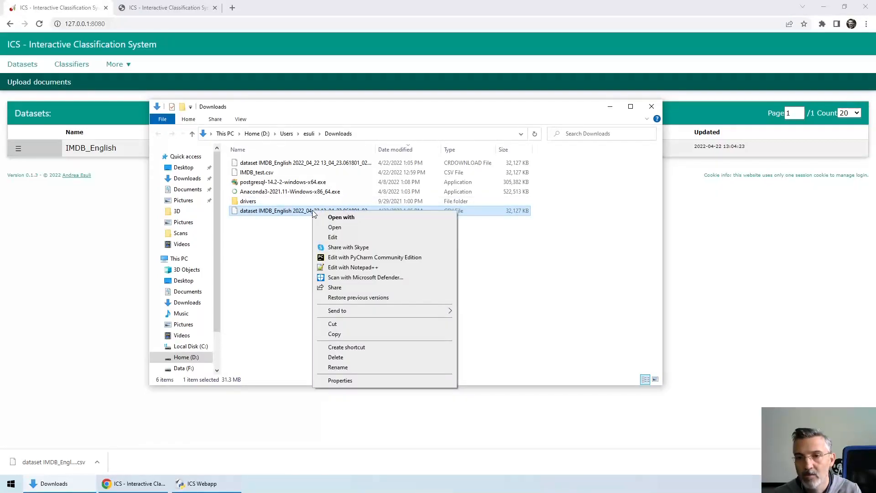
{"action": "left_click", "coordinate": [350, 267]}
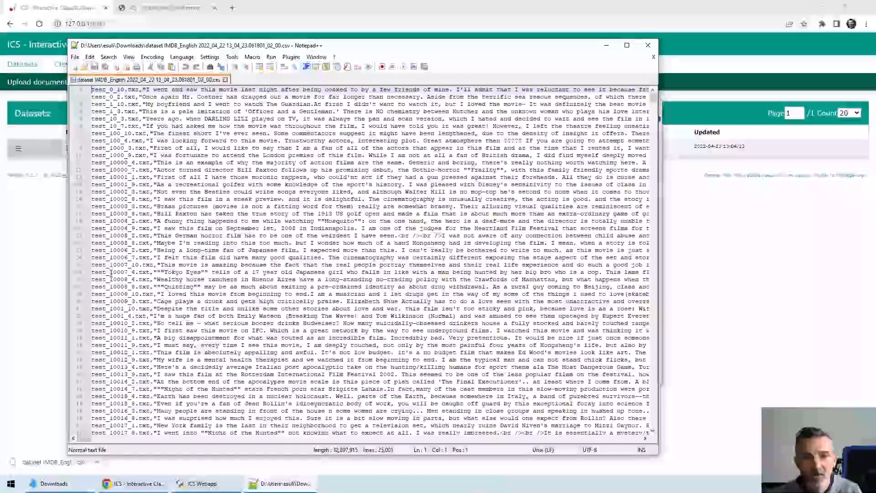
{"action": "scroll", "coordinate": [111, 273], "scroll_direction": "down", "scroll_amount": 4}
{"action": "scroll", "coordinate": [111, 272], "scroll_direction": "down", "scroll_amount": 16}
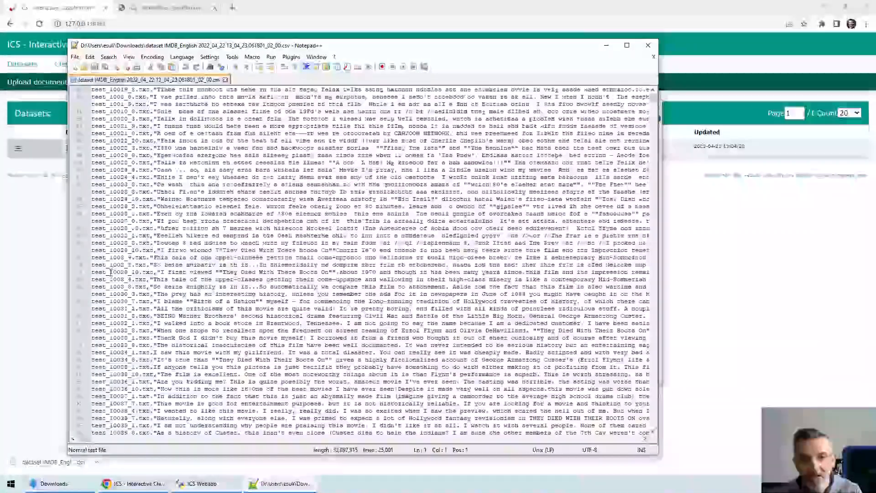
{"action": "scroll", "coordinate": [110, 271], "scroll_direction": "up", "scroll_amount": 20}
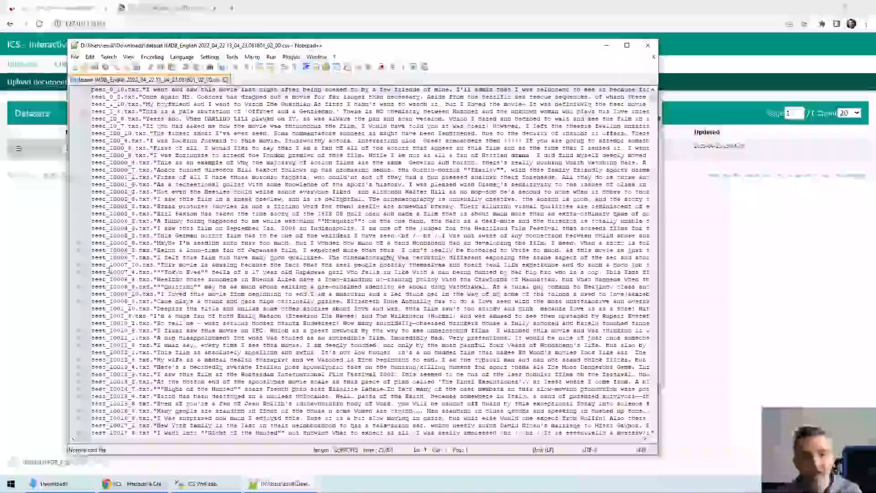
{"action": "left_click", "coordinate": [225, 79]}
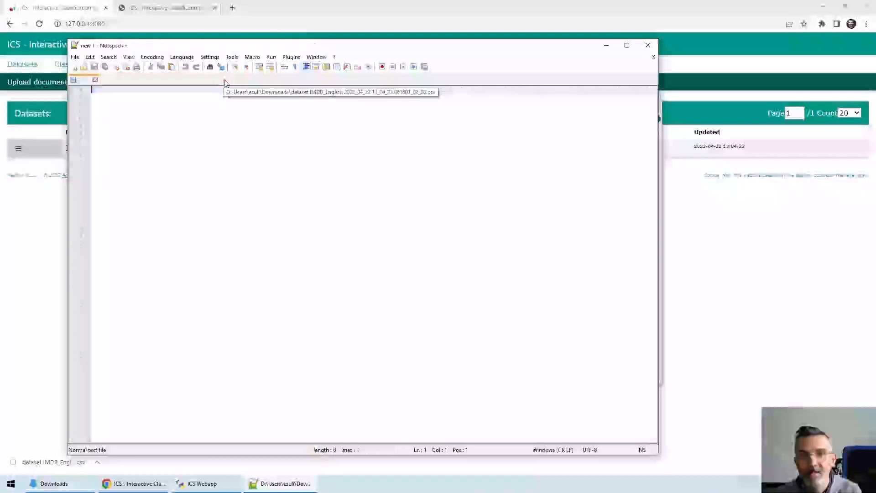
Return to the ICS web app in Chrome and open the available actions for the IMDB_English dataset.
{"action": "left_click", "coordinate": [44, 214]}
{"action": "left_click", "coordinate": [18, 148]}
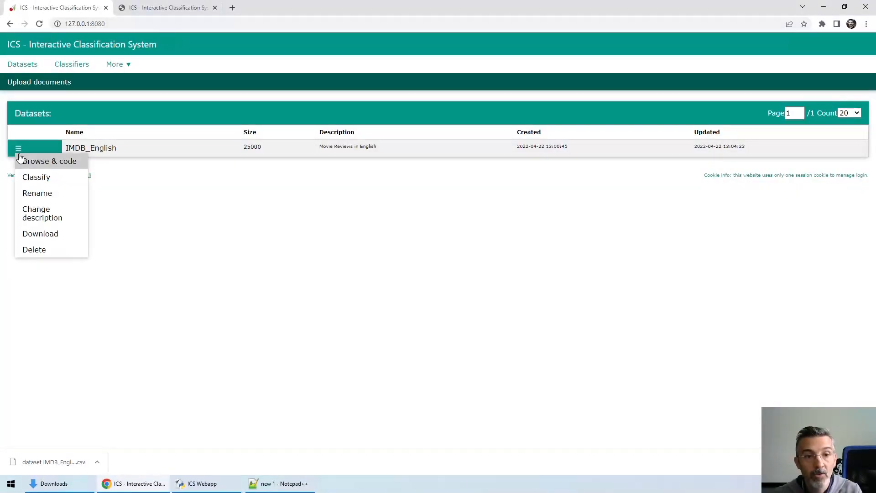